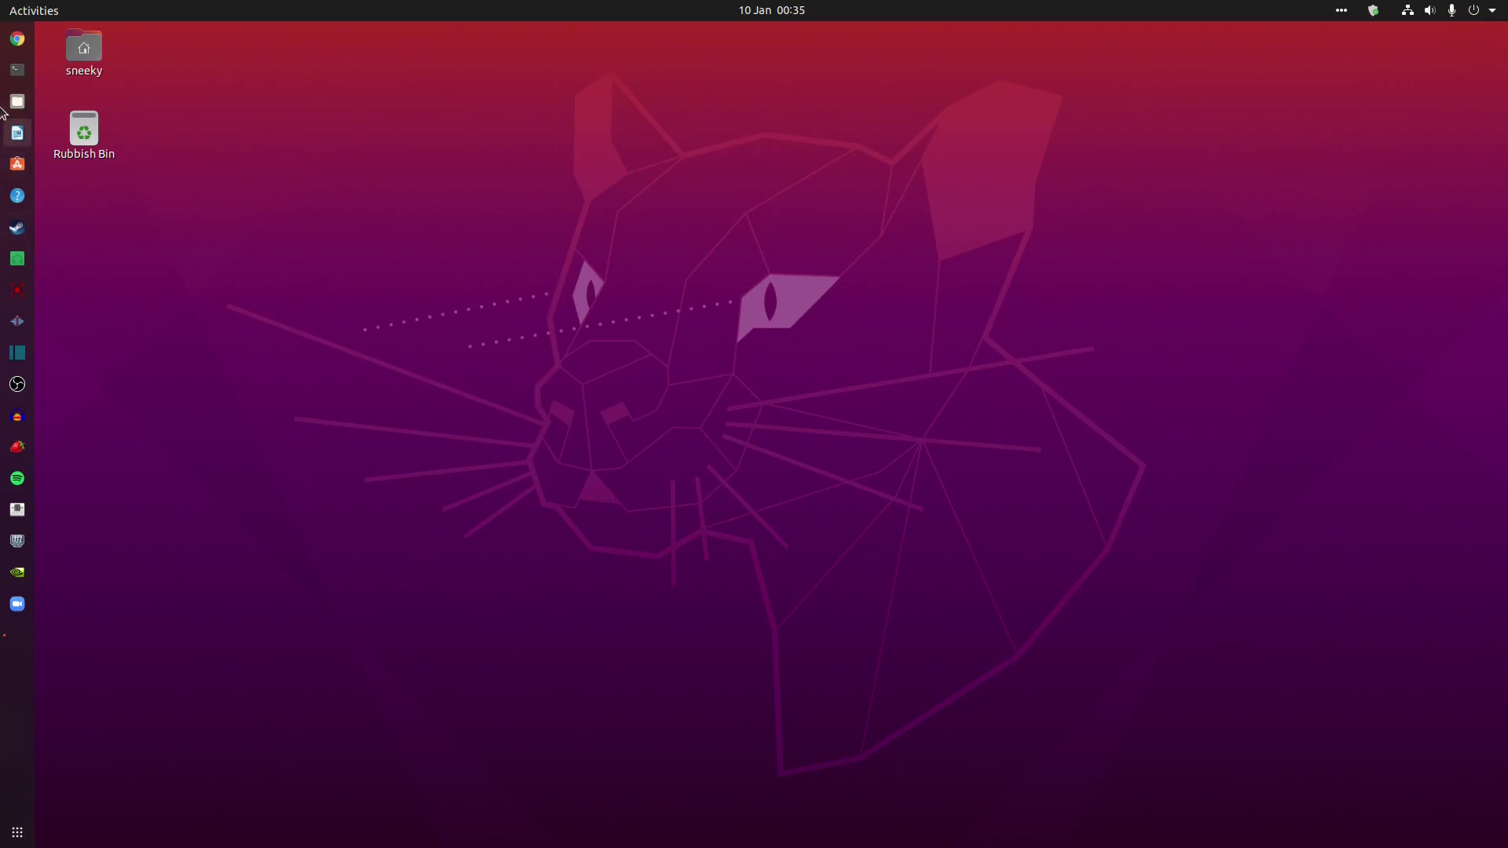
Step: Launch Terminal from the dock and run neofetch to show the Ubuntu 20.04 system summary
click(21, 71)
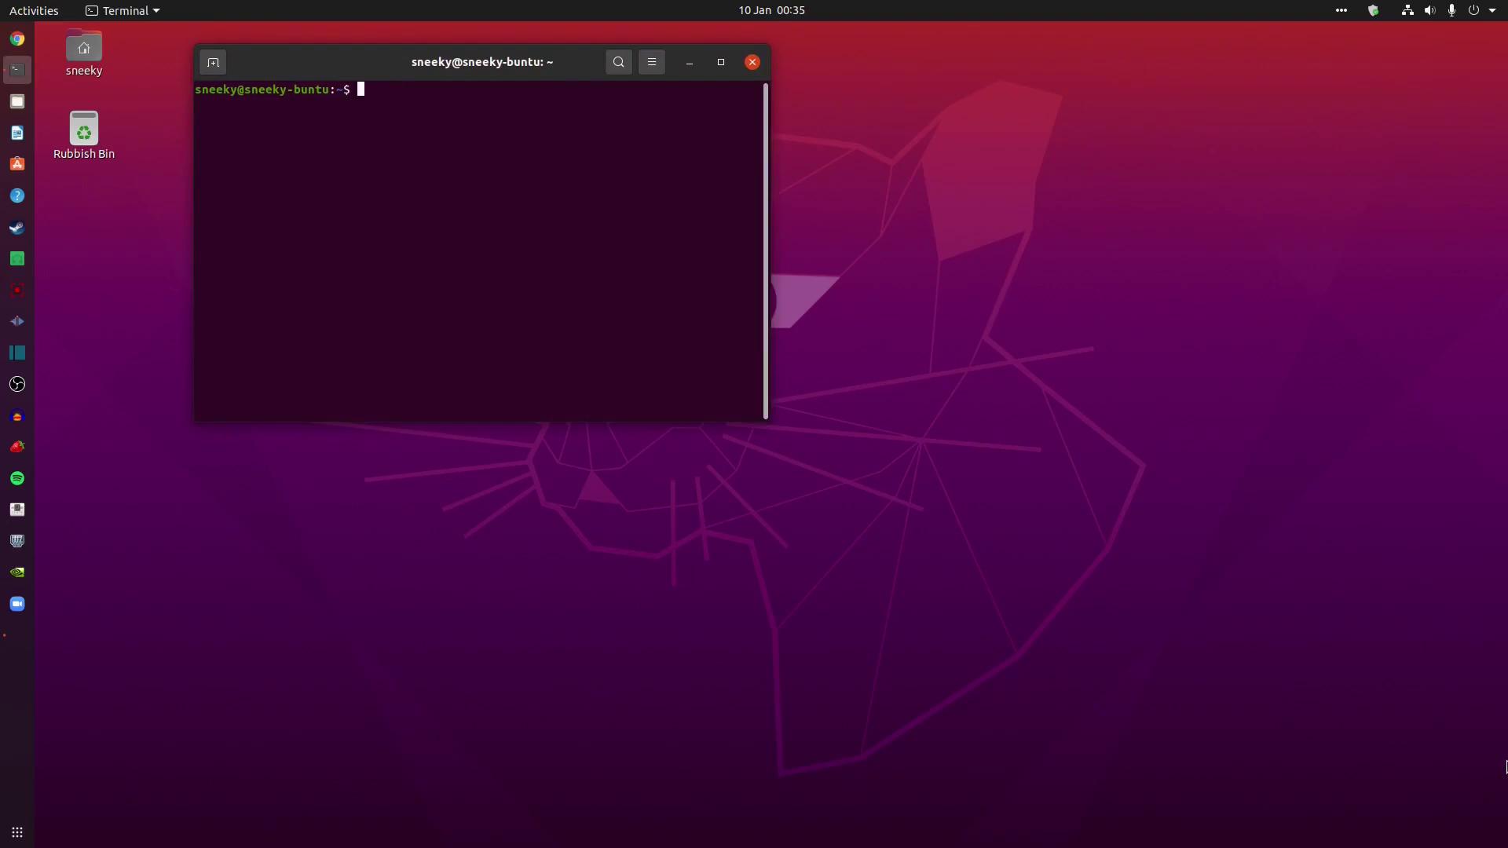
text(ne)
text(o)
text(fet)
text(ch)
key(Return)
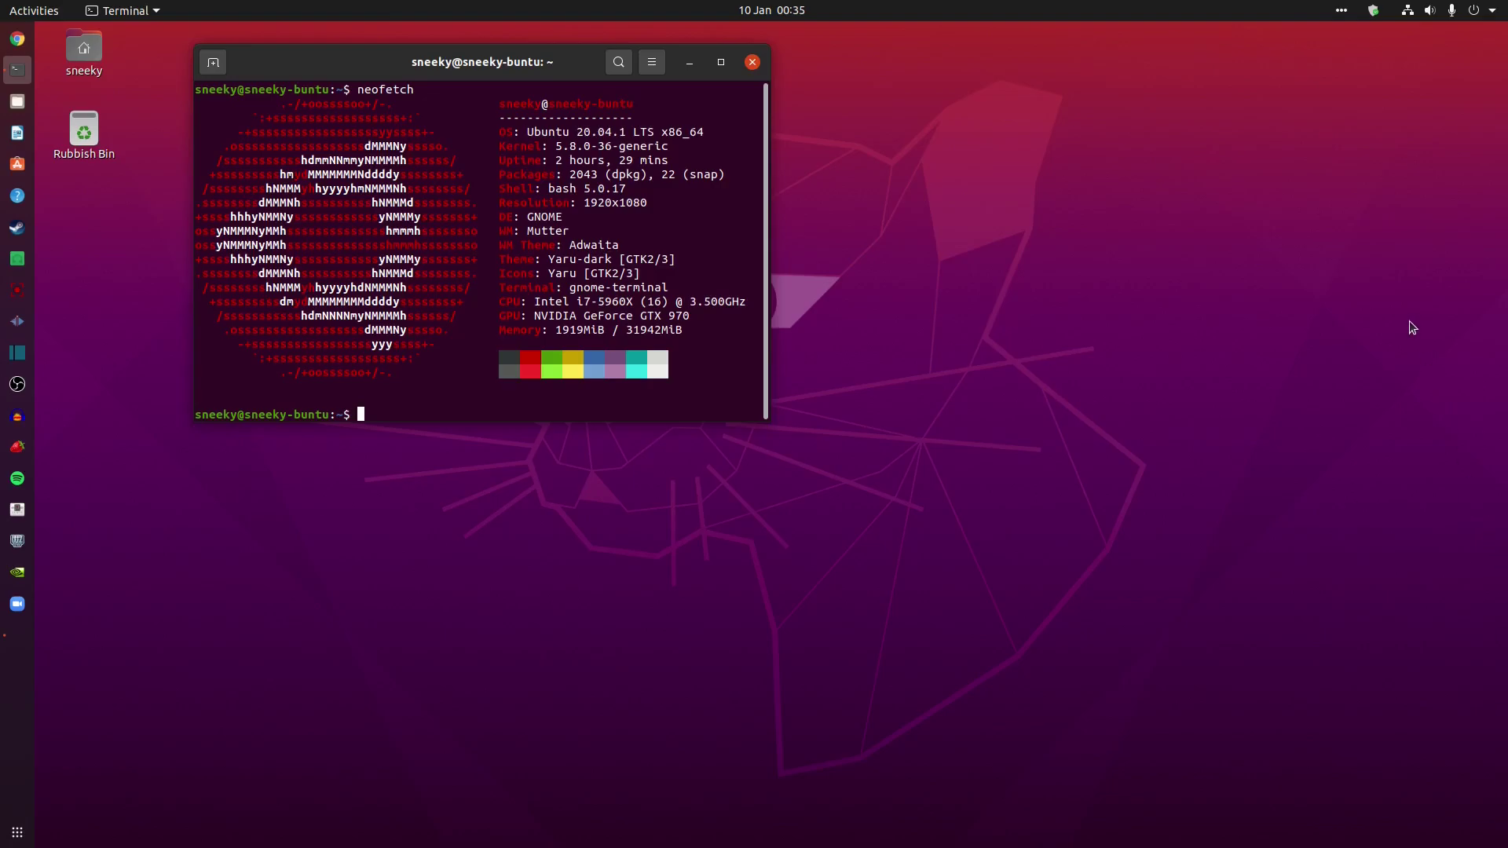
Step: Move the terminal window to the screen centre and close it
drag(345, 61, 630, 209)
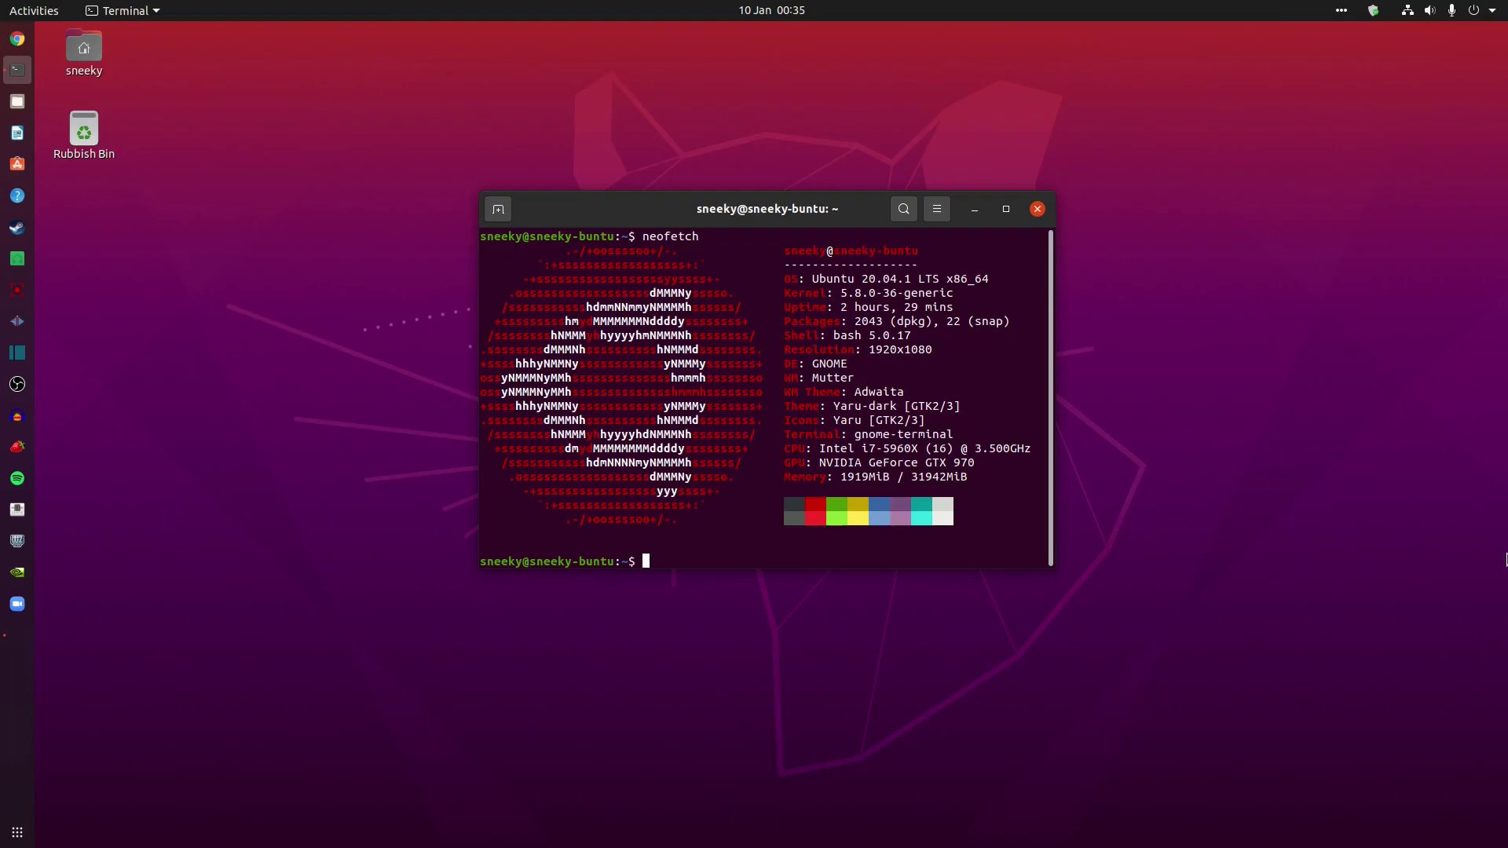
click(1038, 210)
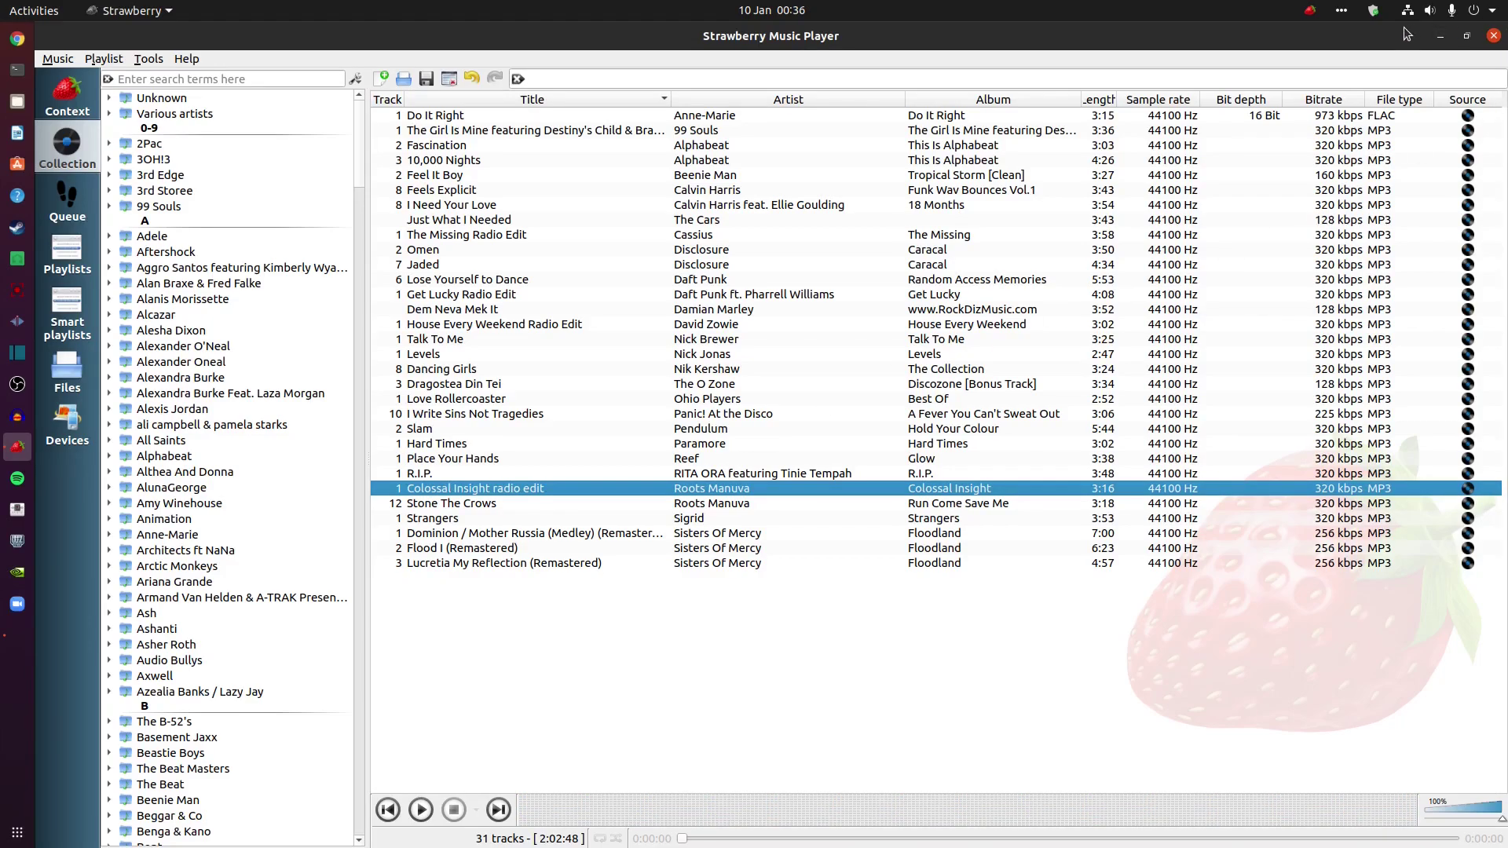
Step: Close the Strawberry Music Player window, returning to the empty desktop
click(1495, 38)
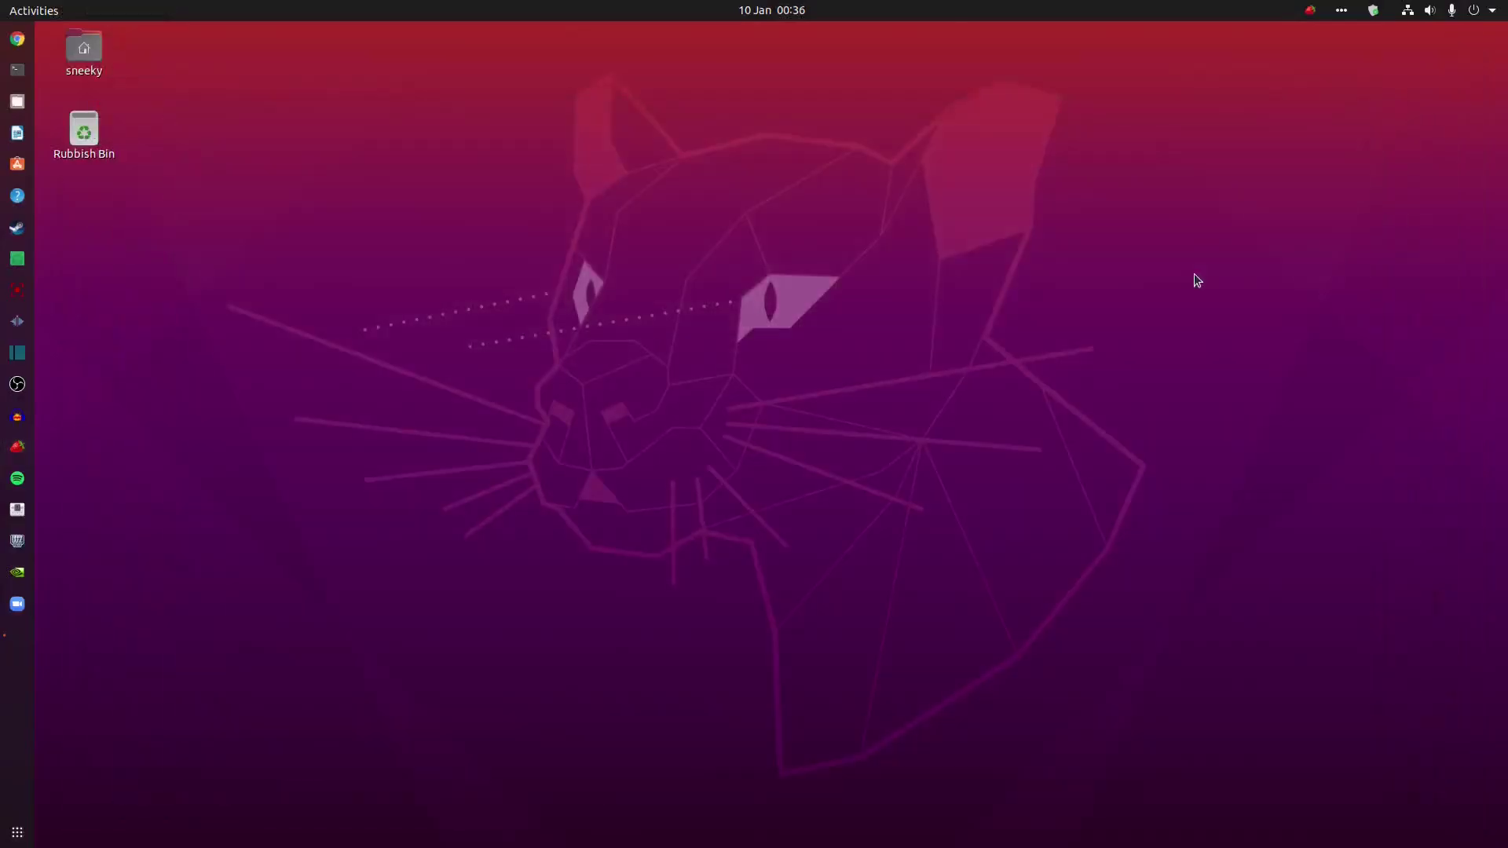